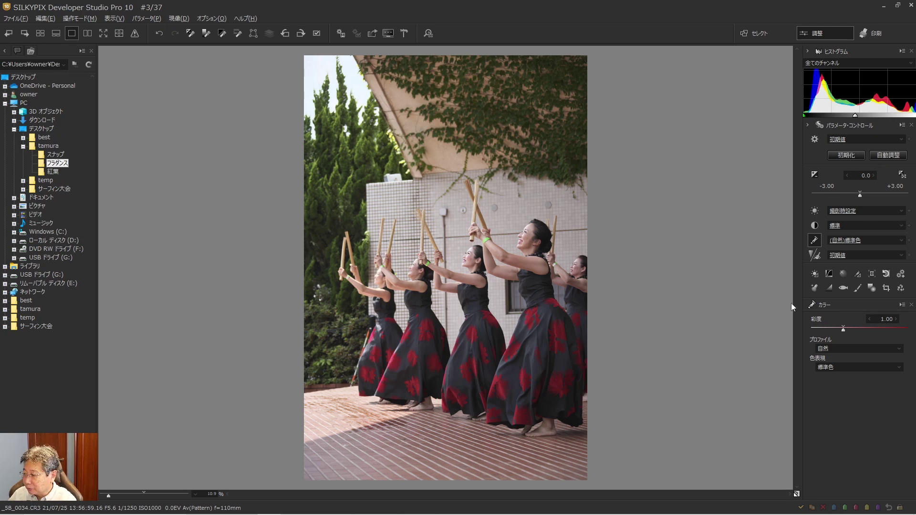
- Crop the dancers photo to a 1:1 aspect ratio, about 5078 × 5078 pixels, framing the dancers and excluding the upper wall and ivy
{"action": "left_click", "coordinate": [886, 288]}
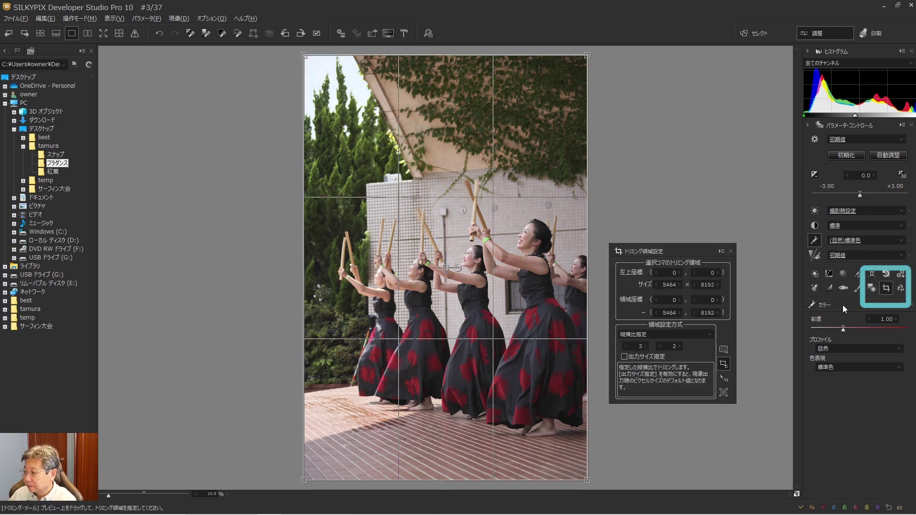
{"action": "left_click", "coordinate": [626, 348]}
{"action": "left_click", "coordinate": [627, 347]}
{"action": "left_click", "coordinate": [661, 347]}
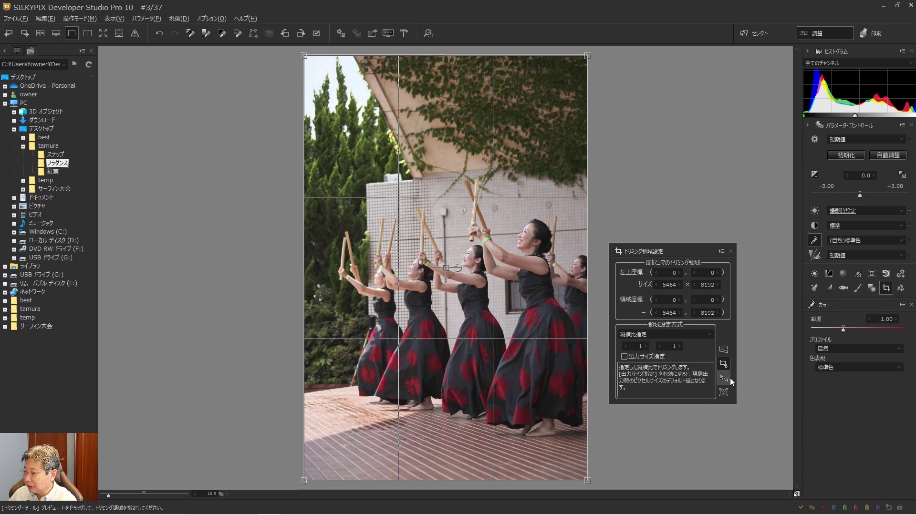
{"action": "left_click_drag", "start_coordinate": [304, 56], "coordinate": [325, 124]}
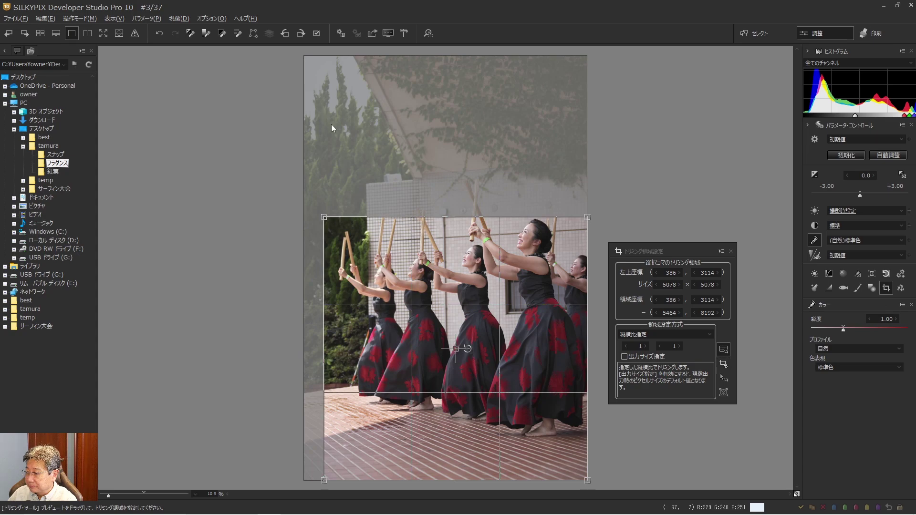
{"action": "left_click_drag", "start_coordinate": [453, 348], "coordinate": [460, 310]}
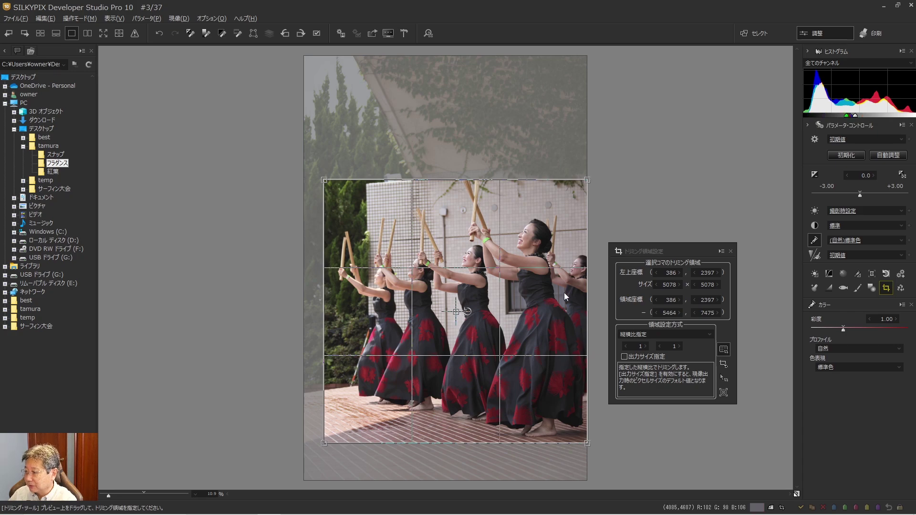
{"action": "left_click", "coordinate": [732, 253]}
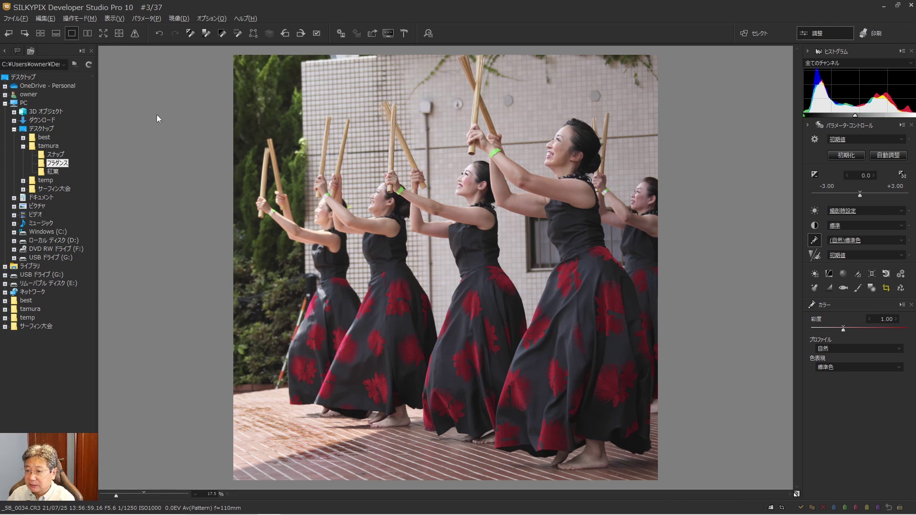
- Show the photo in a side-by-side before/after comparison and set its color to モノクロ2
{"action": "left_click", "coordinate": [86, 34]}
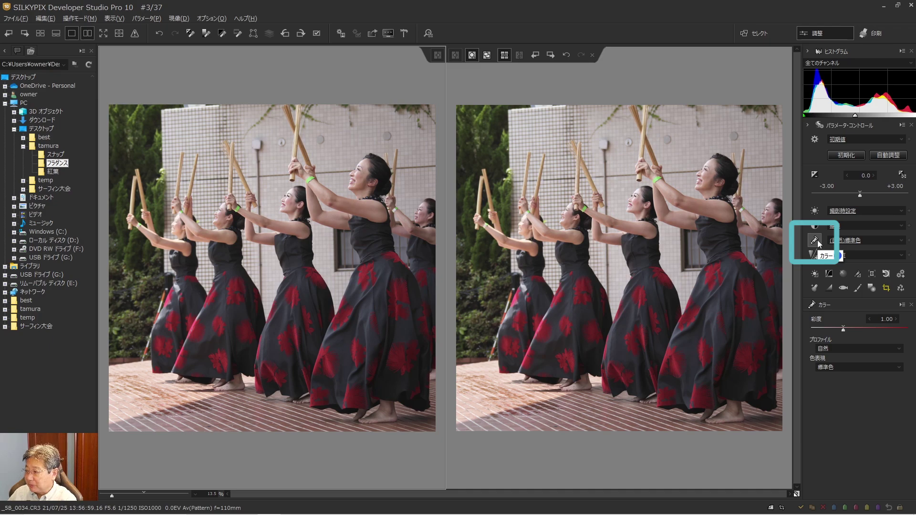
{"action": "left_click", "coordinate": [833, 241]}
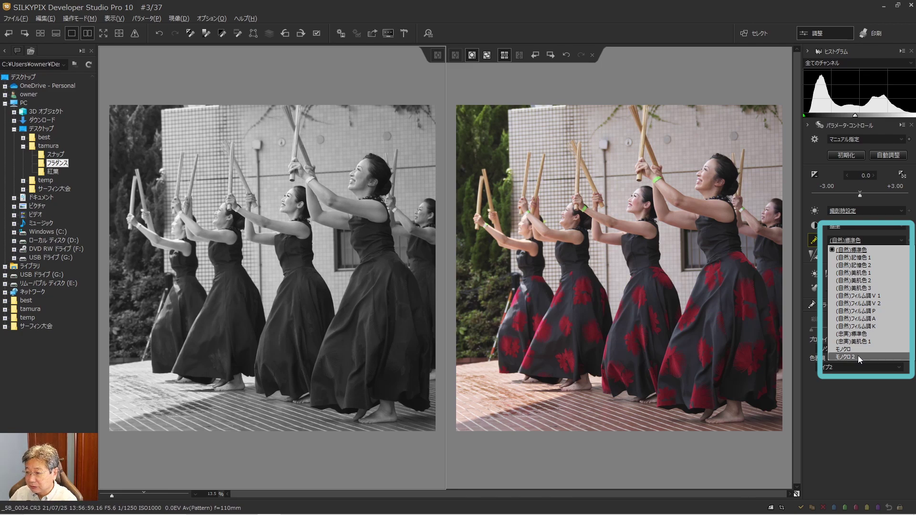
{"action": "left_click", "coordinate": [858, 356]}
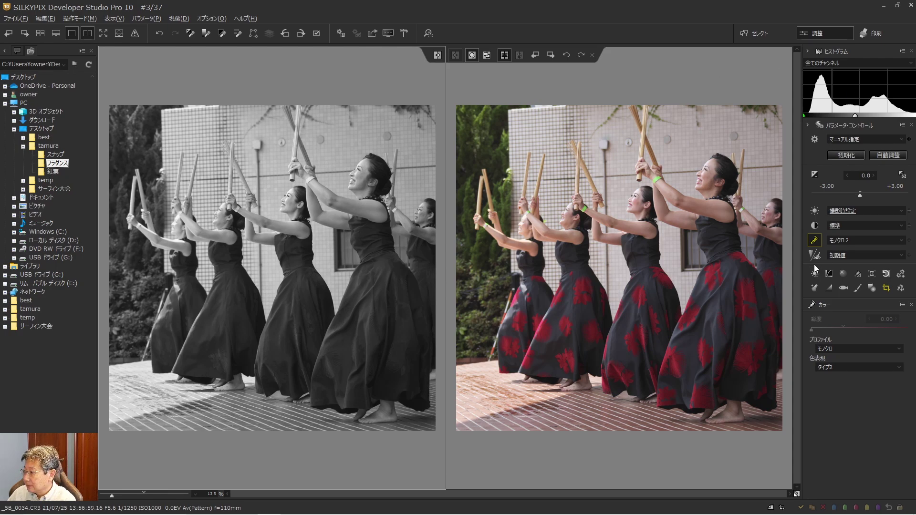
- Open the monochrome controller (モノクロコントローラ) and move it clear of the monochrome preview
{"action": "left_click", "coordinate": [831, 287]}
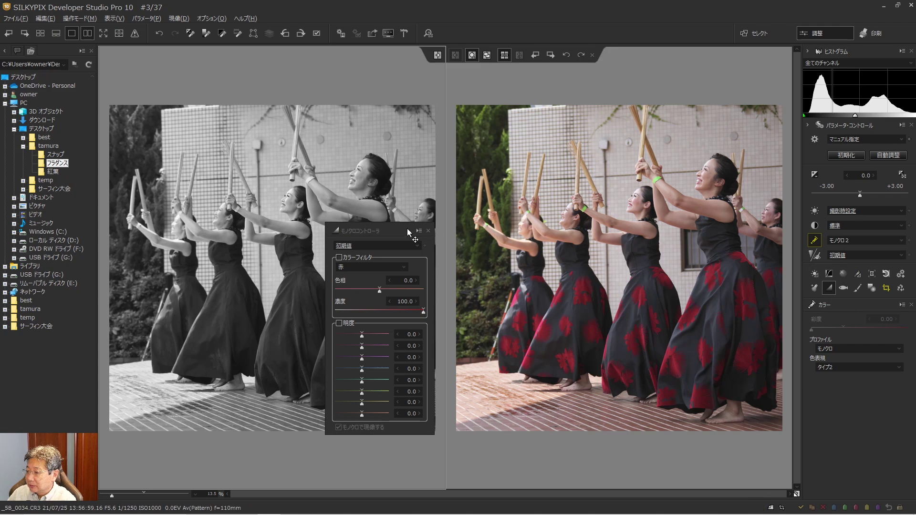
{"action": "left_click_drag", "start_coordinate": [400, 231], "coordinate": [512, 248]}
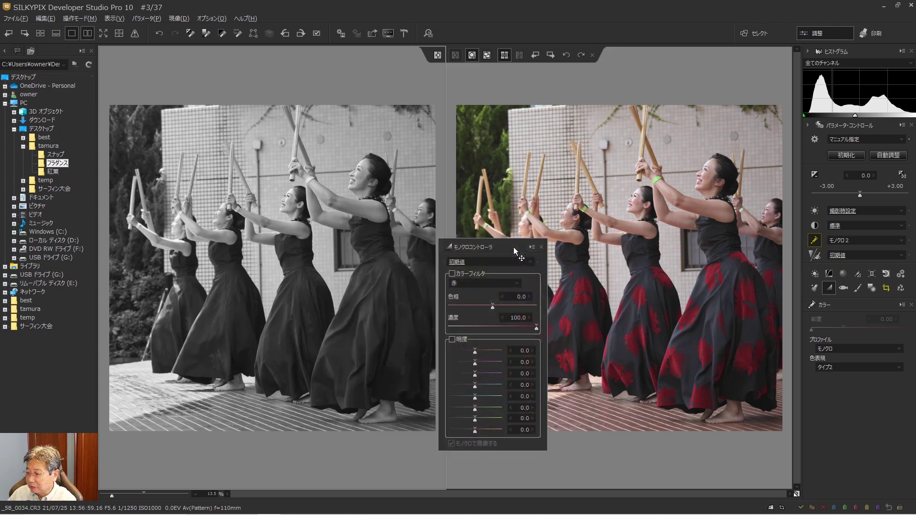
- Try the red (赤) color filter on the monochrome photo and switch the filter off again
{"action": "left_click", "coordinate": [491, 272]}
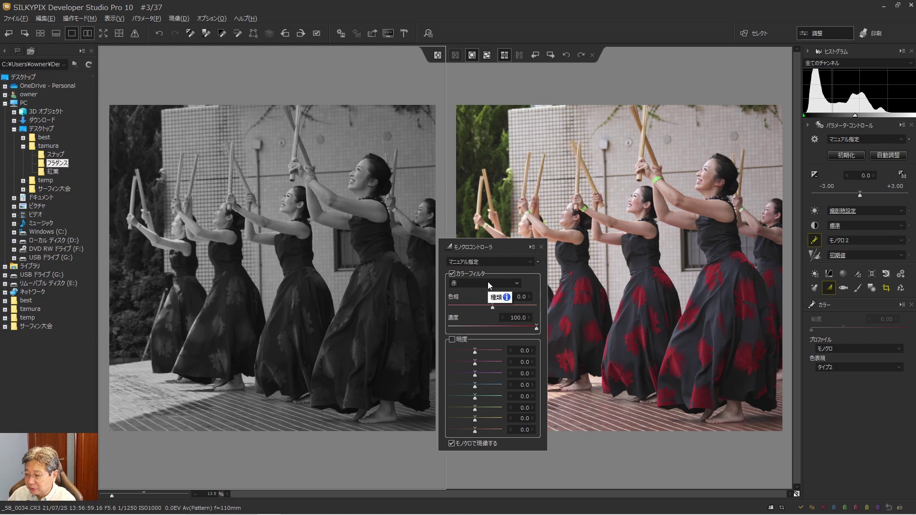
{"action": "left_click", "coordinate": [488, 282]}
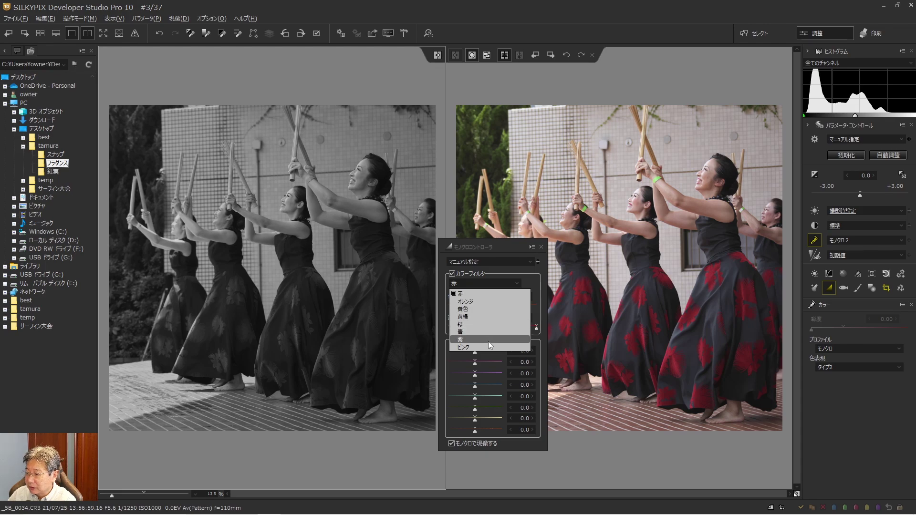
{"action": "left_click", "coordinate": [471, 293]}
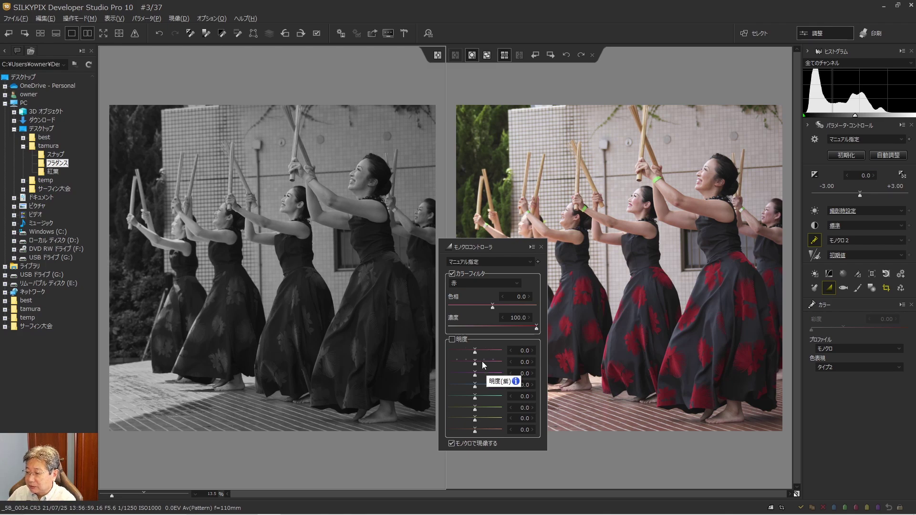
{"action": "left_click", "coordinate": [452, 274]}
- Enable the per-color lightness (明度) adjustment and raise the red lightness to 49.0 to brighten the skirt flowers
{"action": "left_click", "coordinate": [453, 339]}
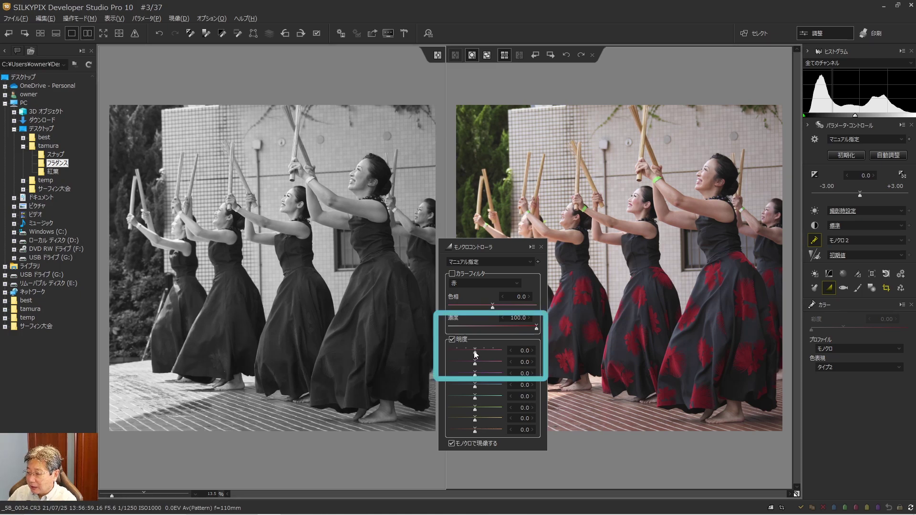
{"action": "left_click_drag", "start_coordinate": [476, 354], "coordinate": [501, 351]}
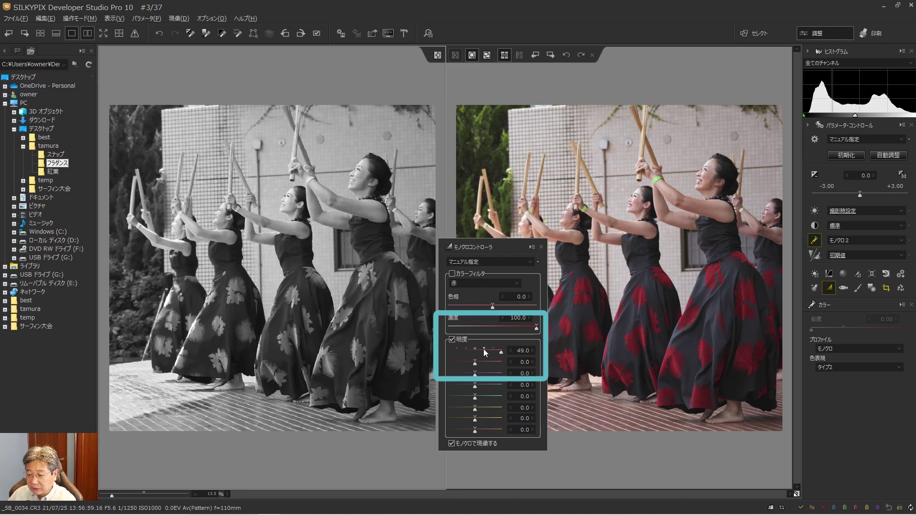
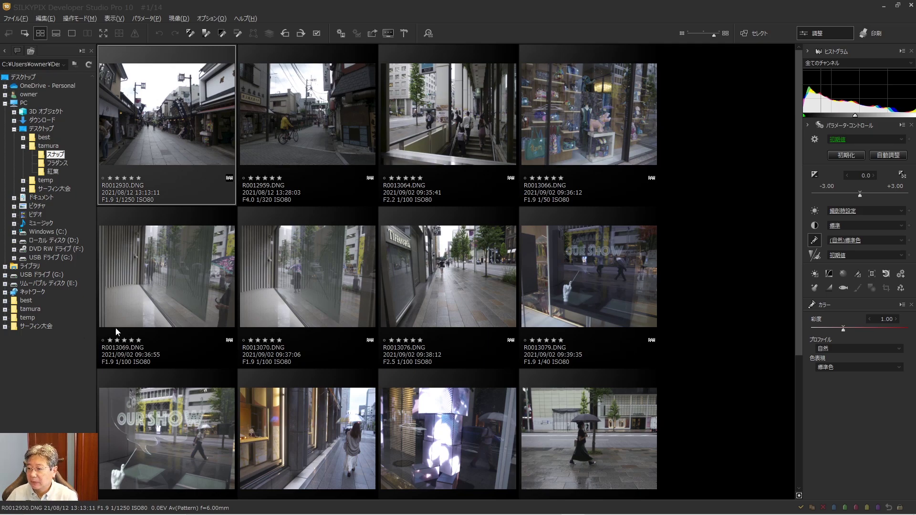
- Open the rainy street photo R0013076.DNG from the スナップ folder in the single-image preview
{"action": "double_click", "coordinate": [408, 276]}
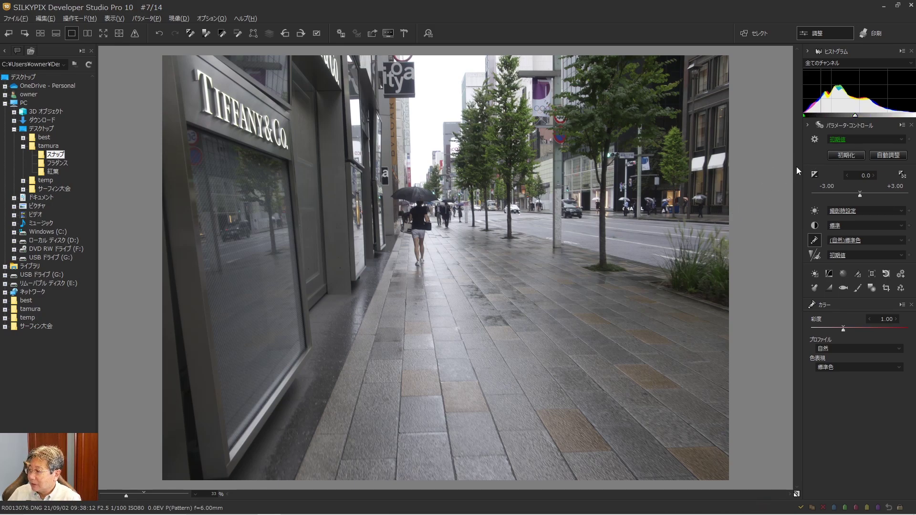
- Try the ハードモノクローム taste on the street photo and reset its development parameters
{"action": "left_click", "coordinate": [845, 139]}
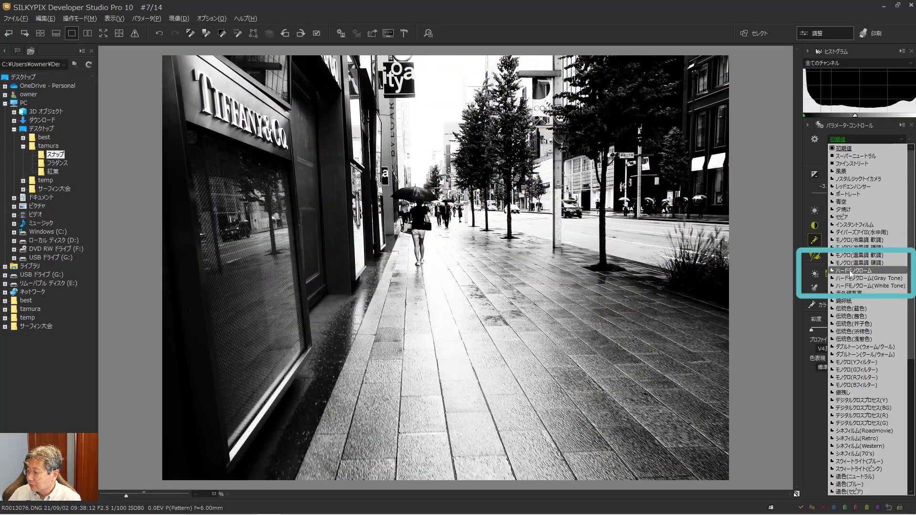
{"action": "left_click", "coordinate": [850, 271]}
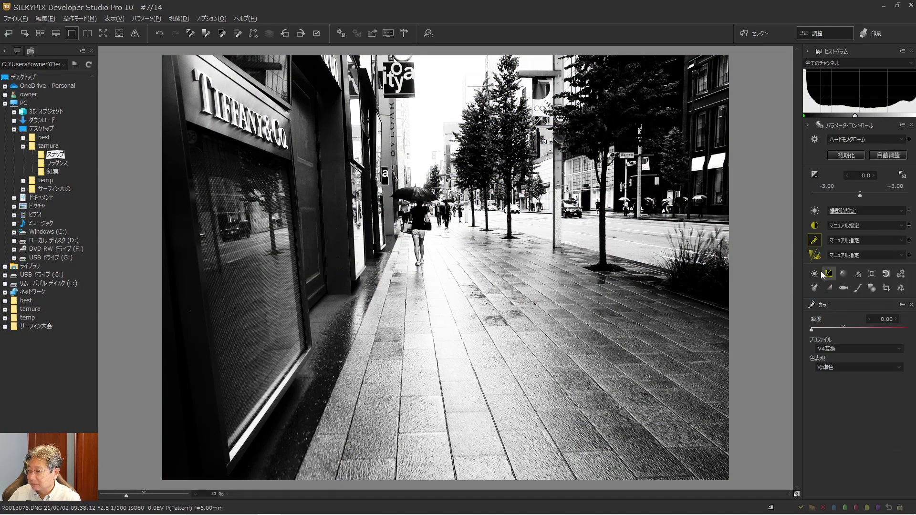
{"action": "left_click", "coordinate": [848, 156]}
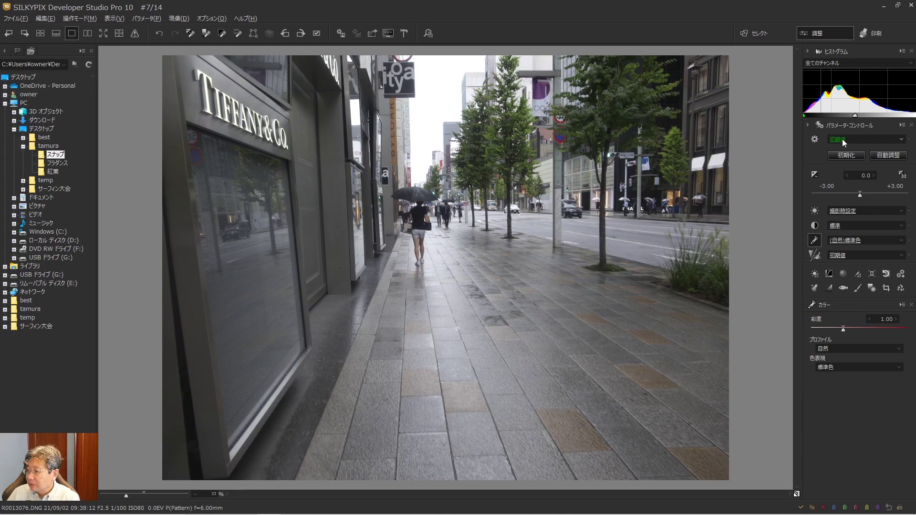
- Apply the シネフィルム(Roadmovie) taste to the street photo and set exposure compensation to -0.30
{"action": "left_click", "coordinate": [842, 139]}
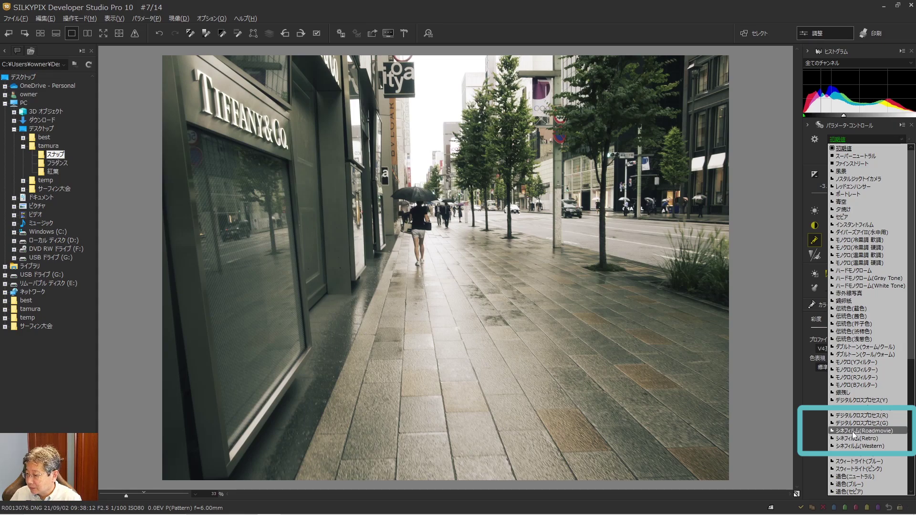
{"action": "left_click", "coordinate": [853, 432]}
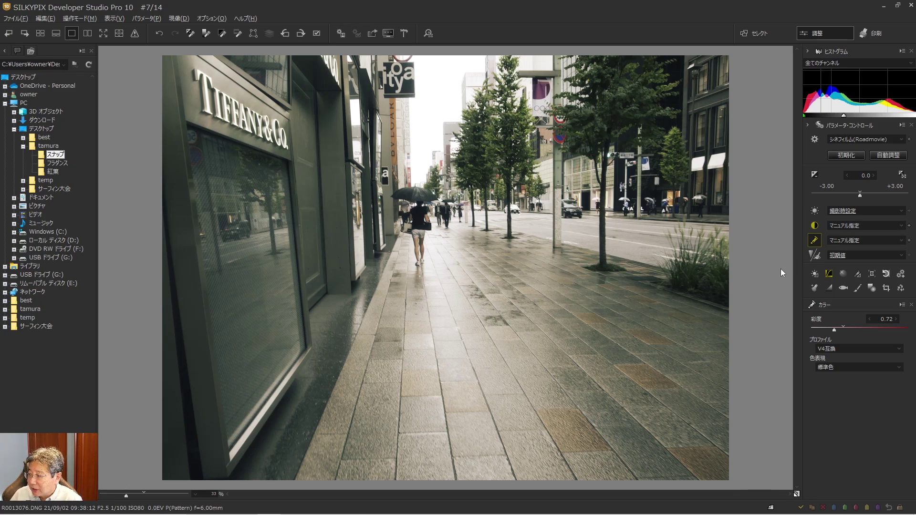
{"action": "left_click_drag", "start_coordinate": [859, 195], "coordinate": [858, 196]}
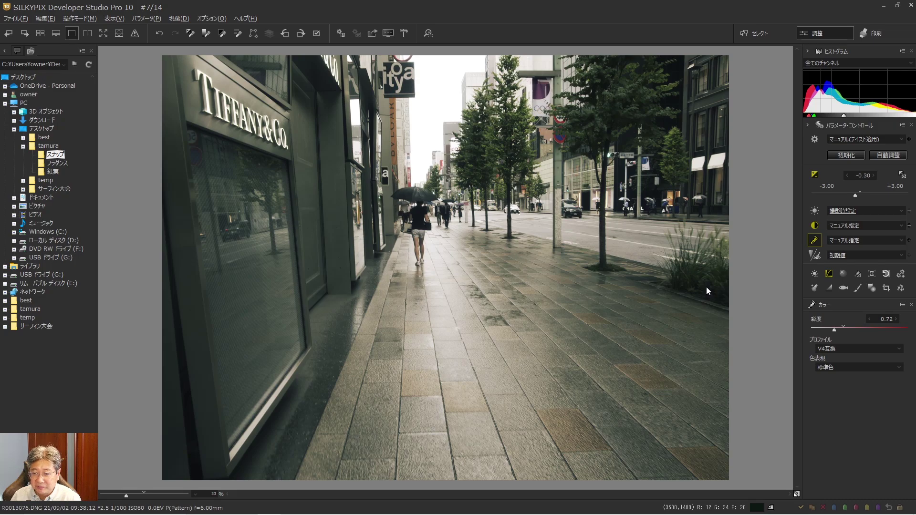
- Copy the development parameters of R0013076.DNG and paste them onto all photos in the スナップ folder
{"action": "left_click", "coordinate": [55, 35]}
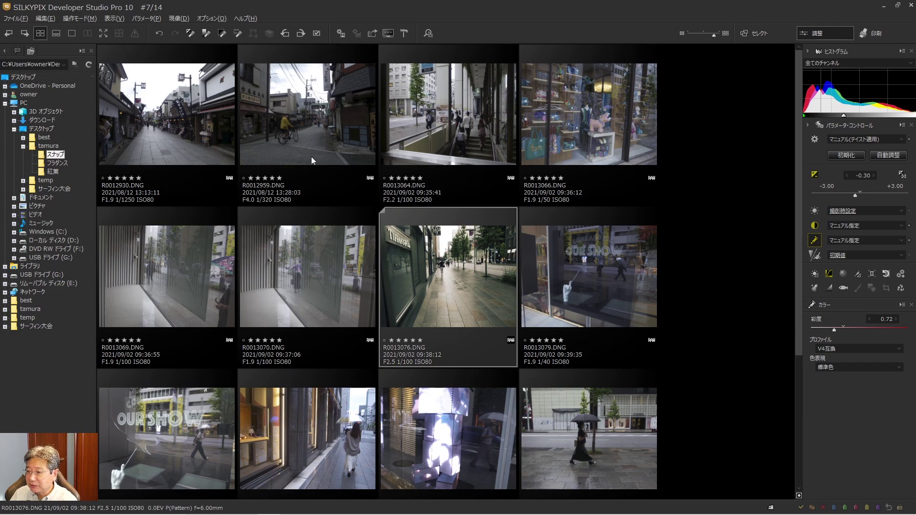
{"action": "left_click", "coordinate": [152, 20]}
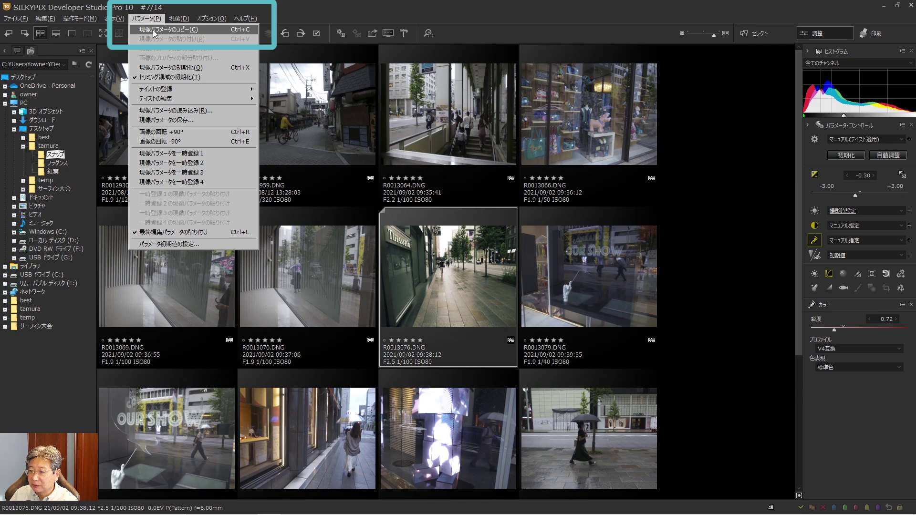
{"action": "left_click", "coordinate": [152, 30]}
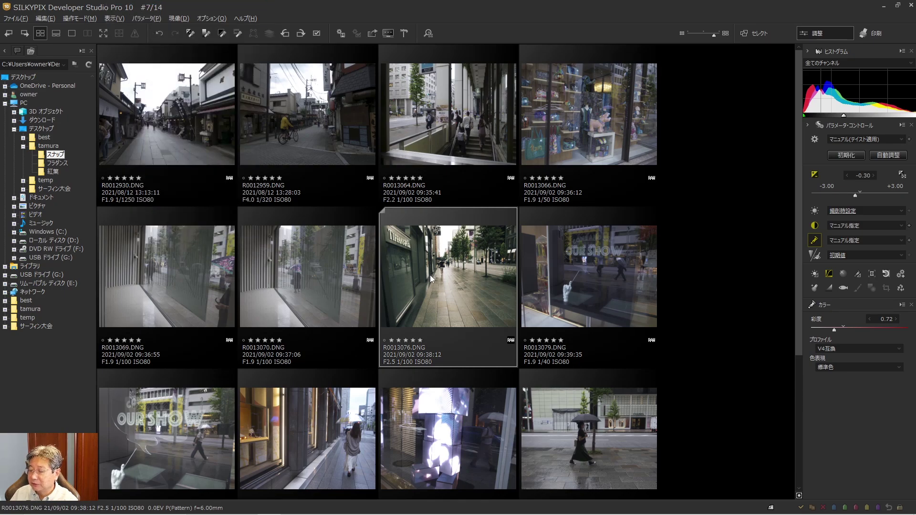
{"action": "key", "text": "ctrl+a"}
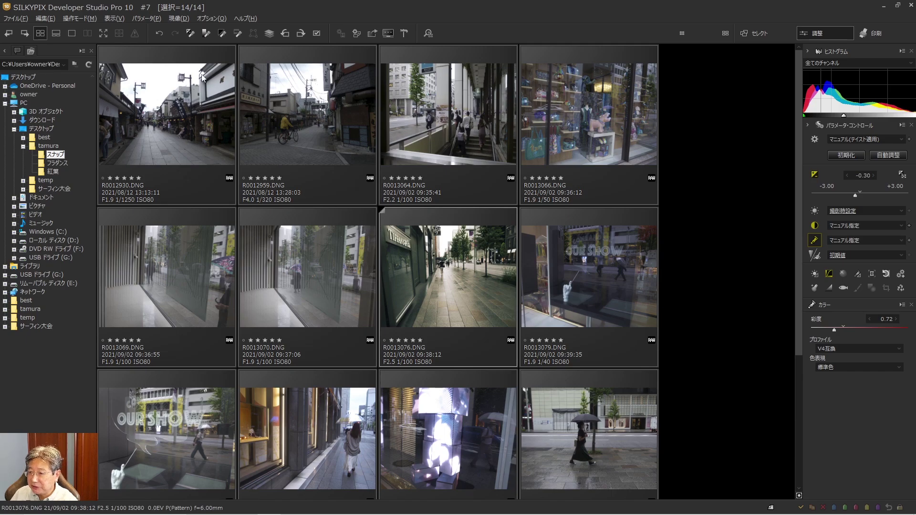
{"action": "left_click", "coordinate": [146, 21]}
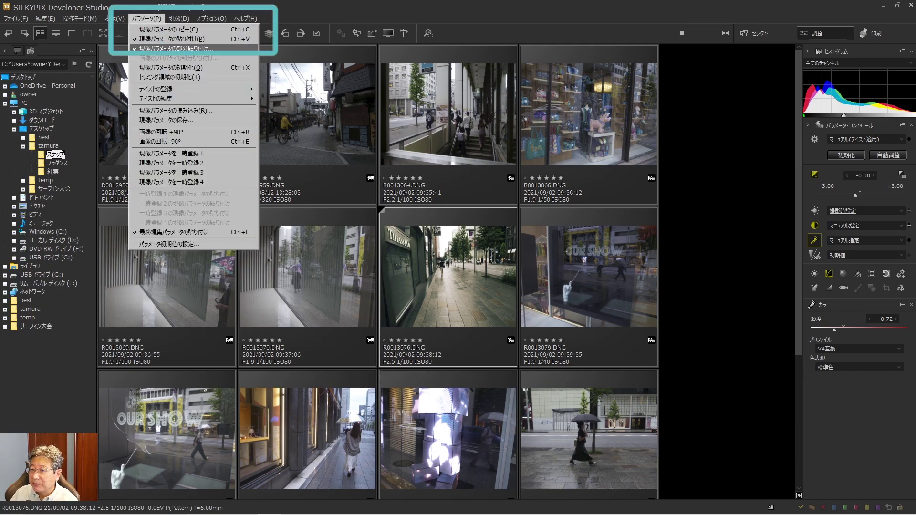
{"action": "left_click", "coordinate": [174, 40]}
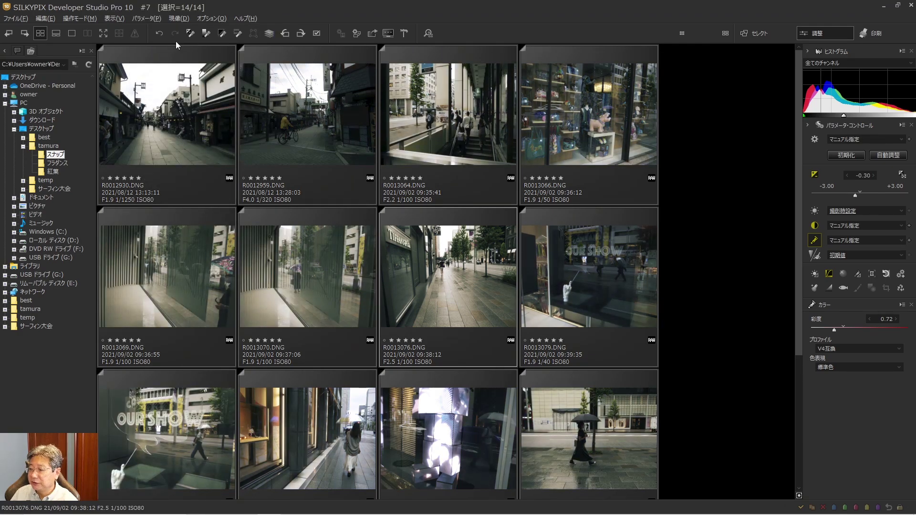